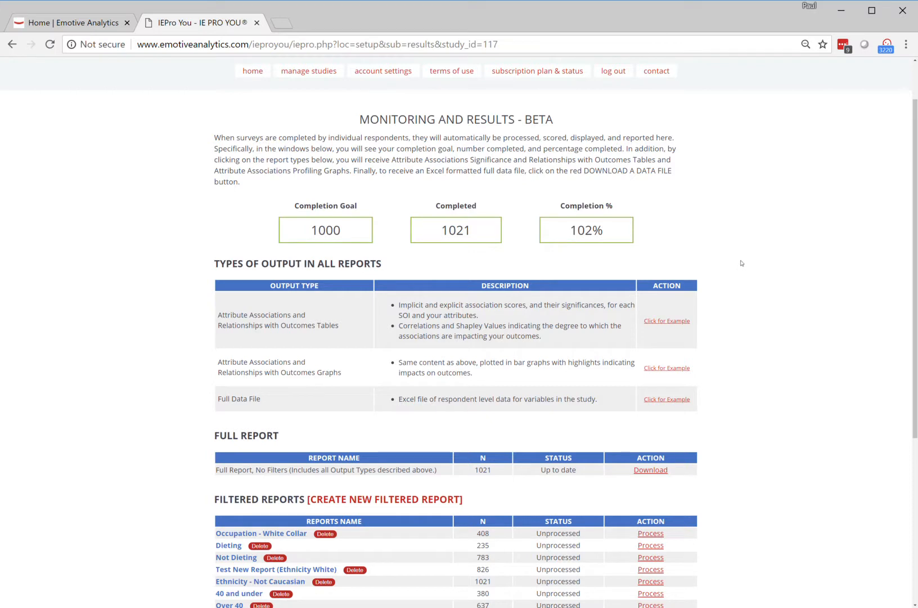
- Create a new filtered report named "Aware Females >35"
scroll(739, 262, "down", 3)
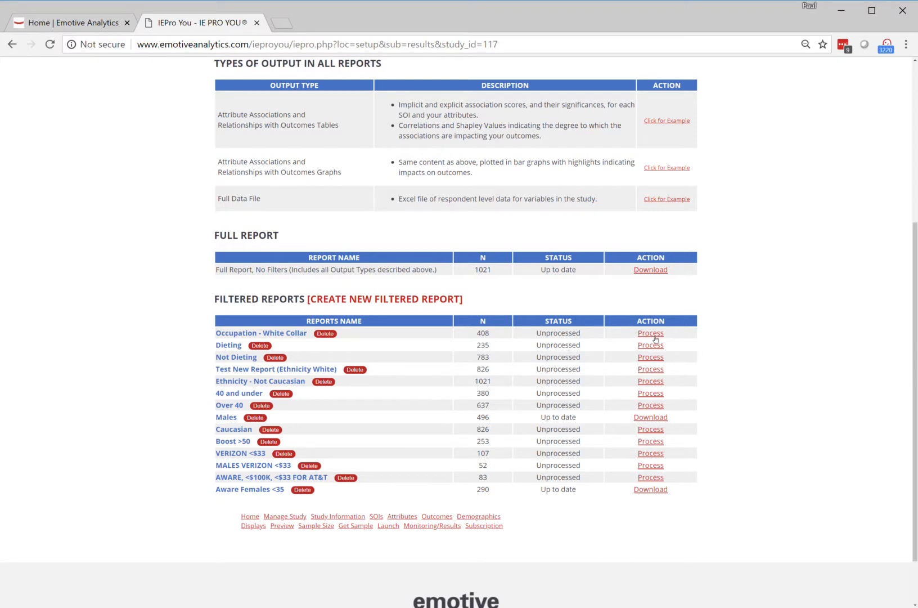
left_click(653, 419)
left_click(334, 300)
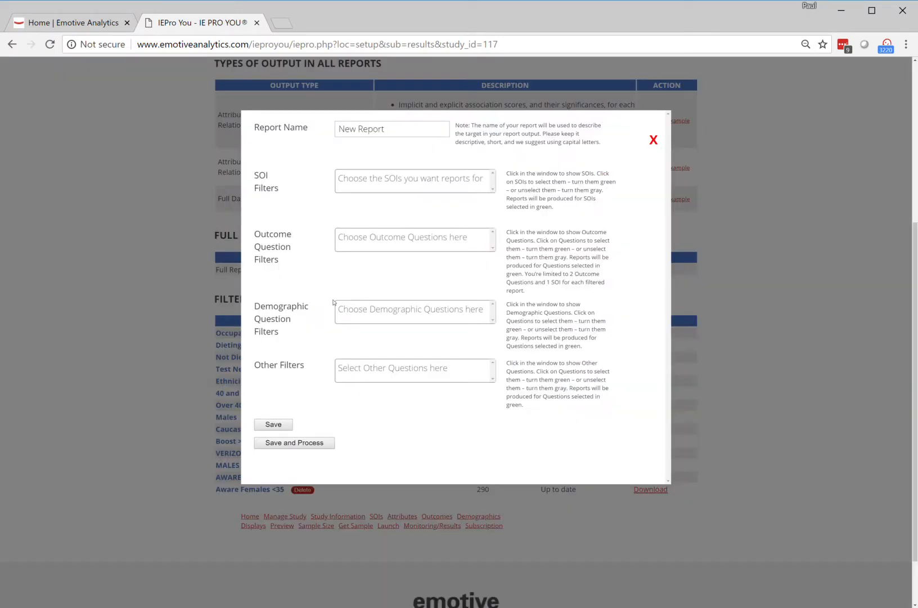
left_click(392, 130)
left_click_drag(389, 129, 336, 121)
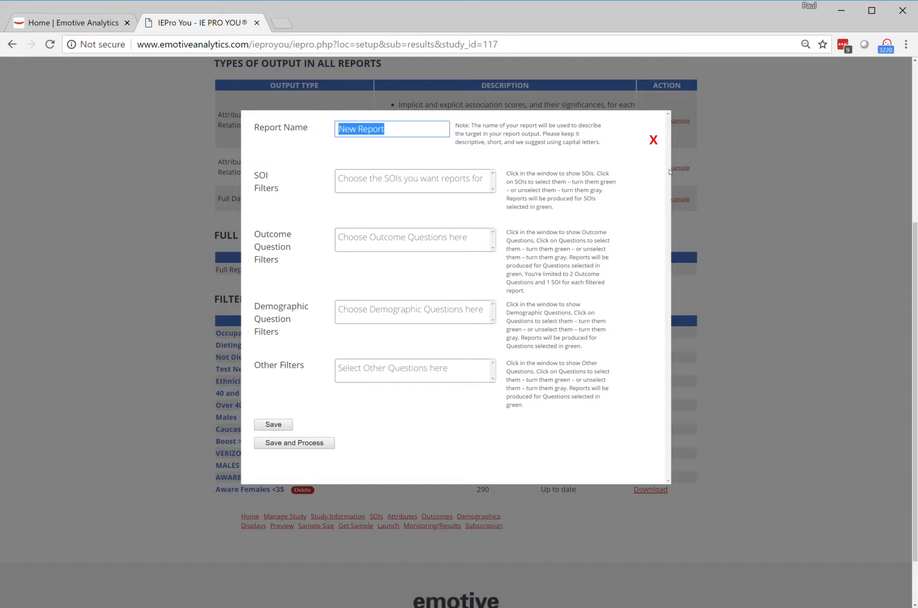
type("Aware")
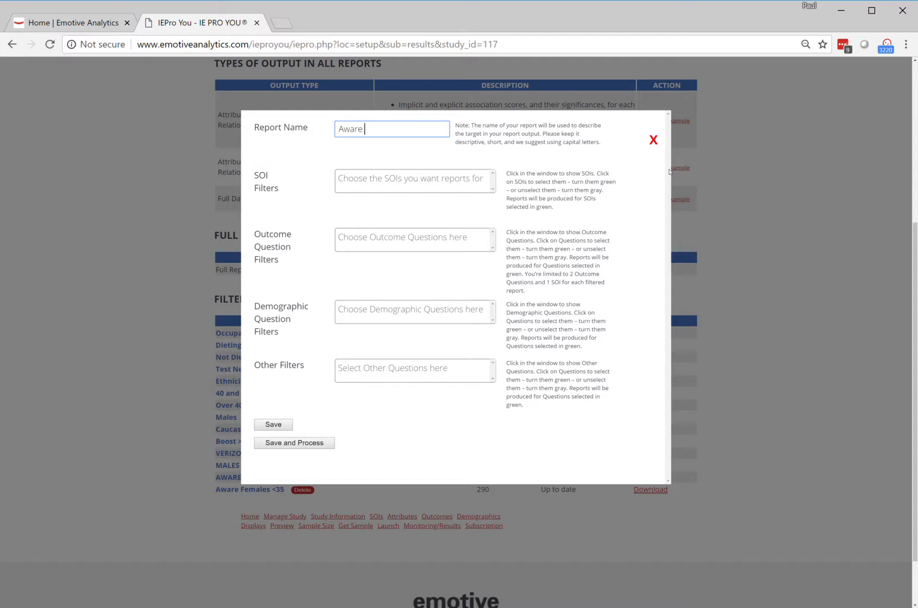
type(" Females >35")
- Add Sprint, Verizon and AT&T as the report's SOI filters
left_click(365, 181)
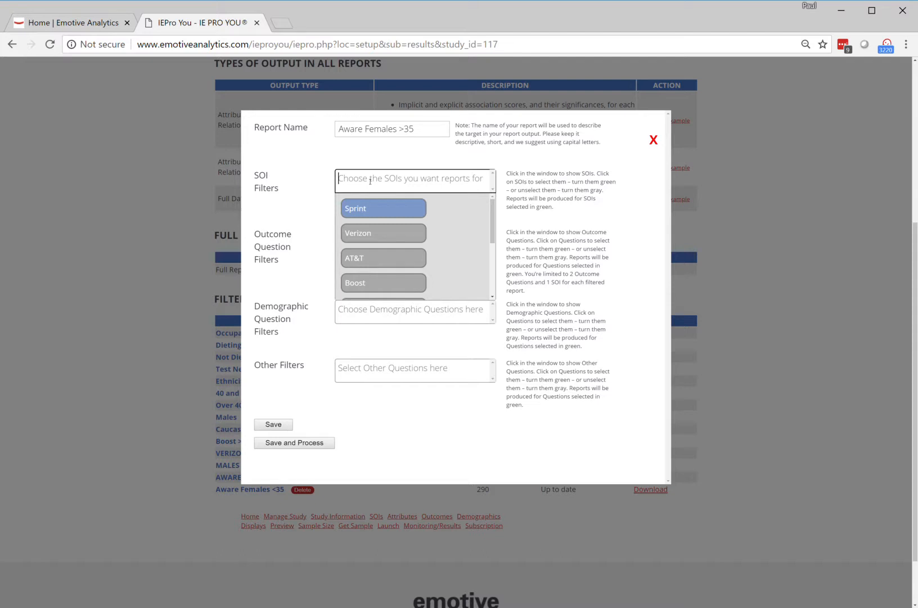
left_click_drag(490, 216, 495, 273)
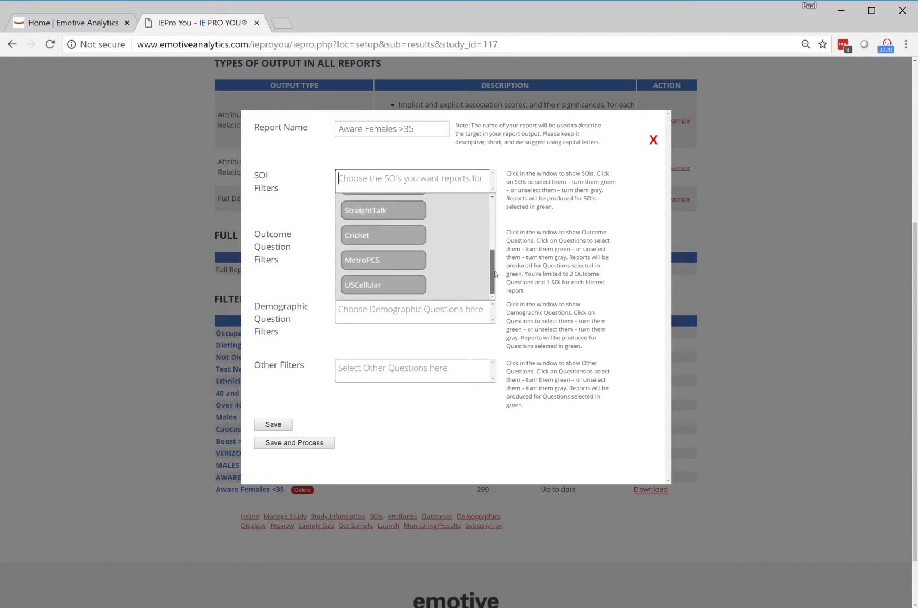
scroll(496, 271, "up", 3)
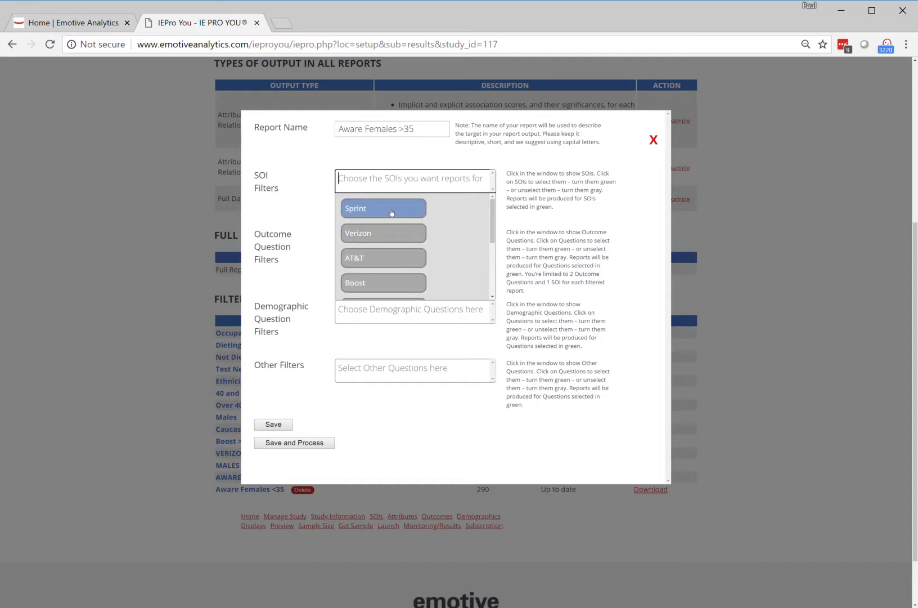
left_click(391, 210)
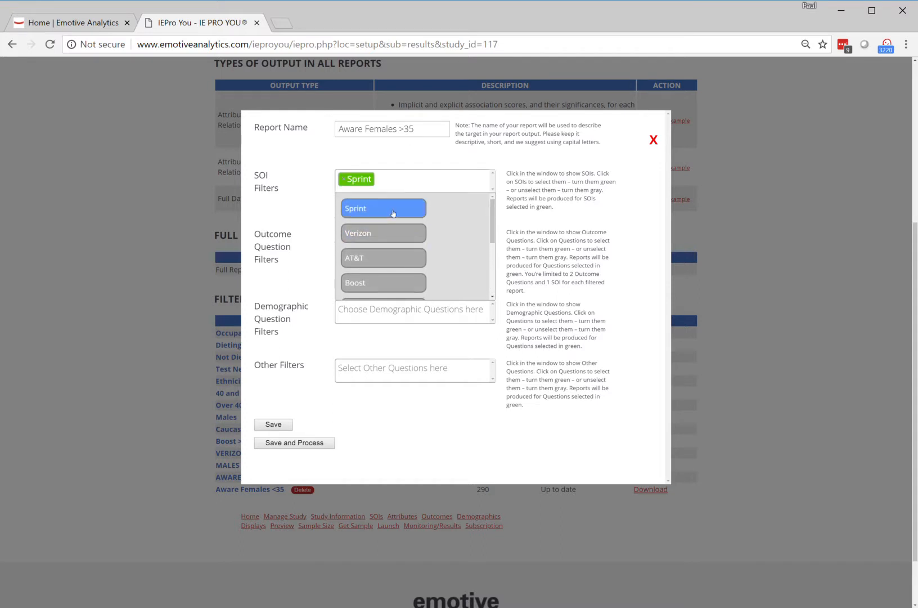
left_click(378, 241)
left_click(380, 263)
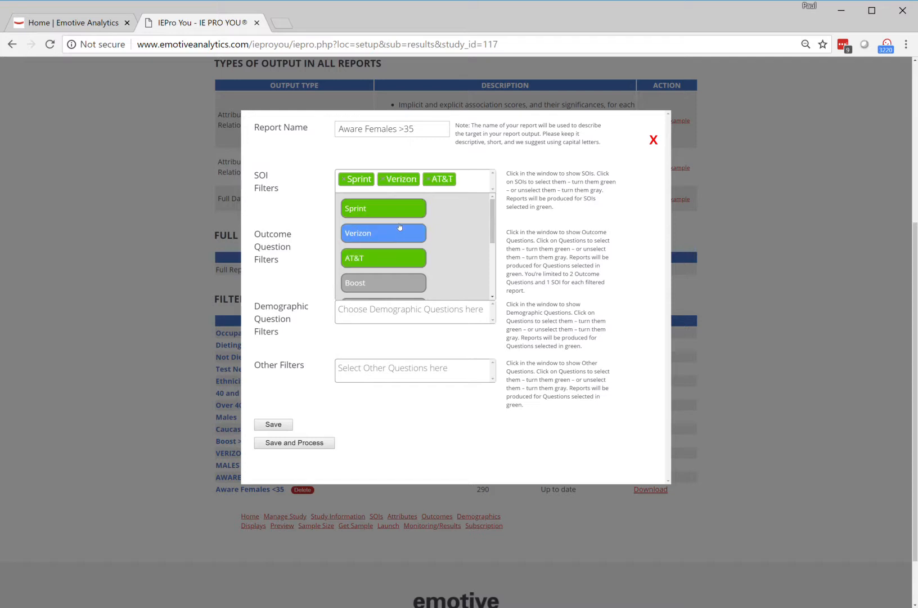
left_click(645, 205)
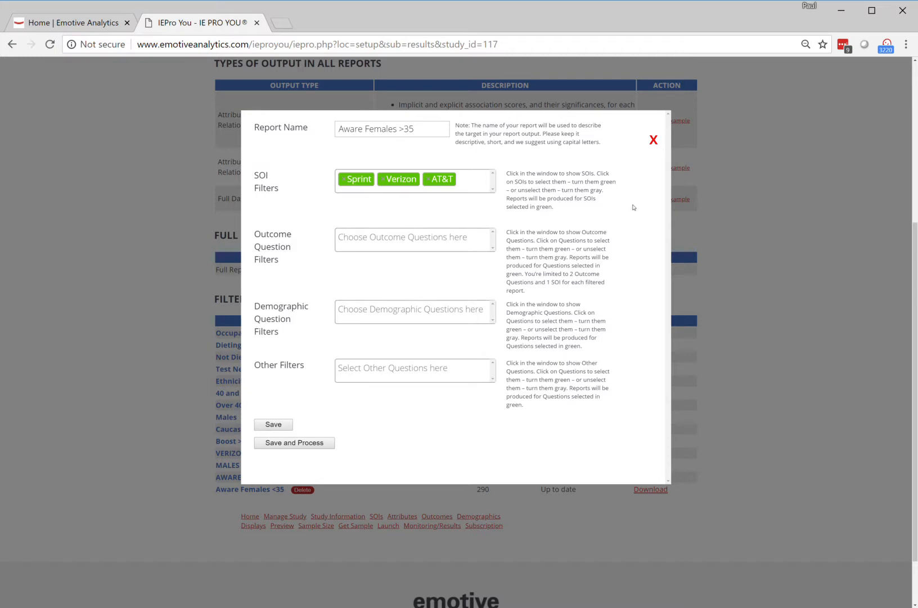
- Add Gender and Age as demographic question filters and set Female to be included
left_click(353, 241)
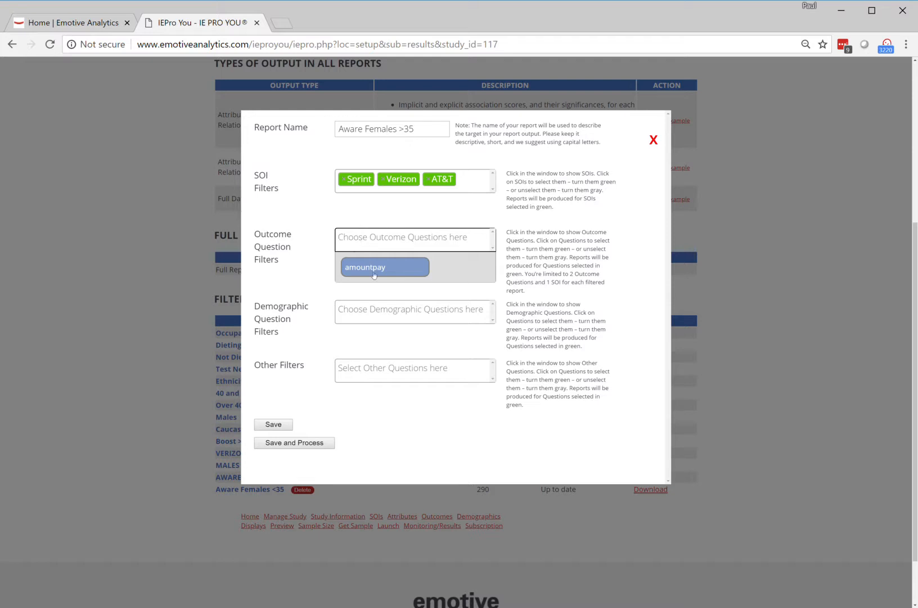
left_click(360, 215)
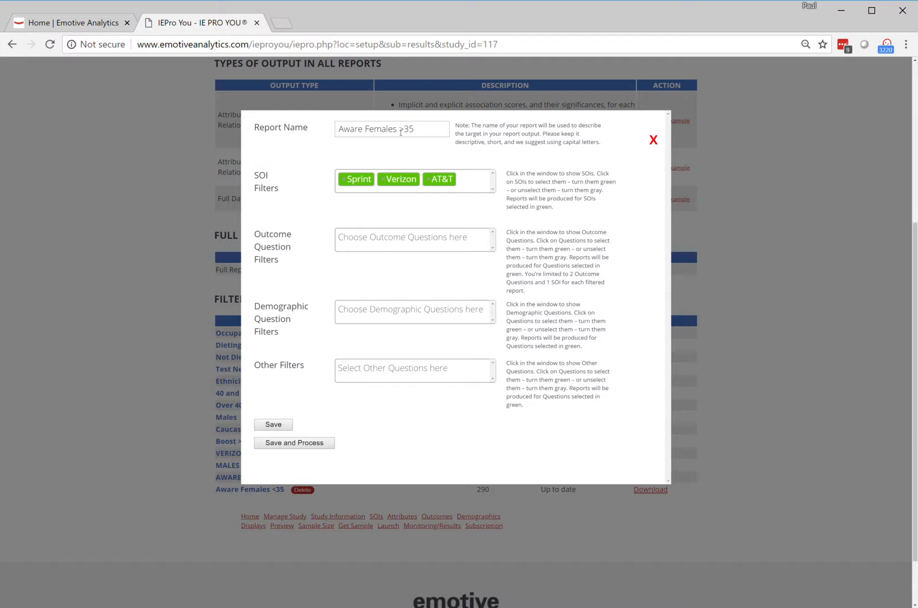
left_click(361, 312)
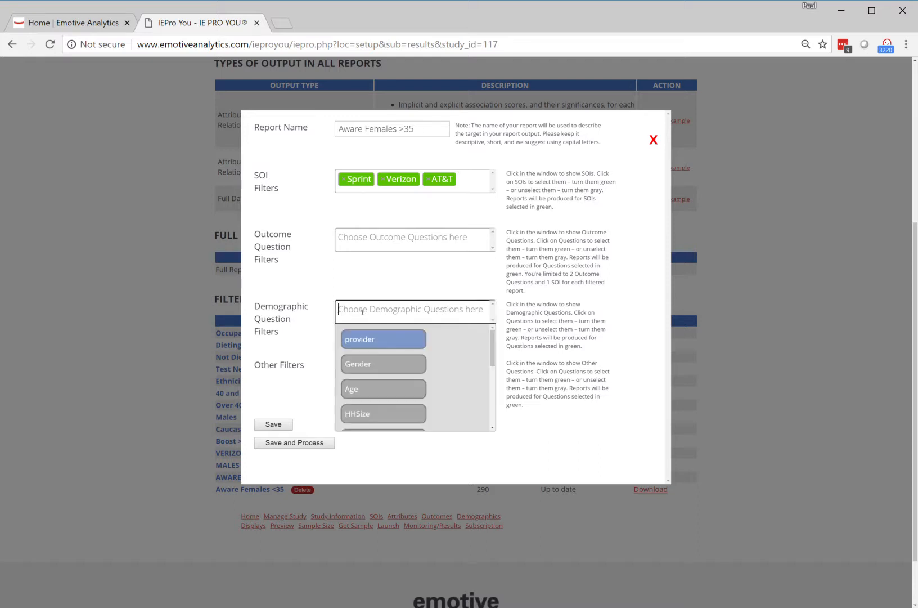
left_click(374, 368)
left_click(375, 388)
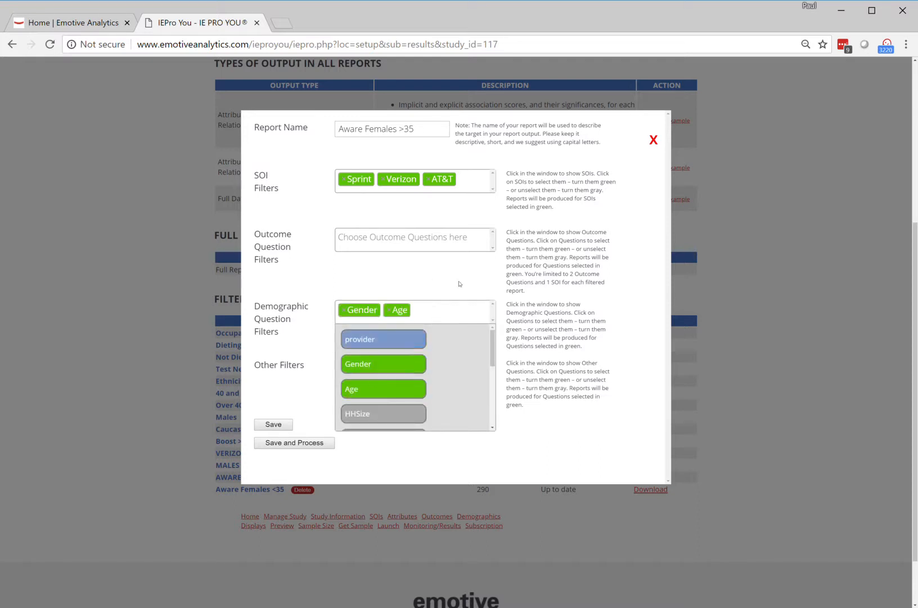
left_click(353, 281)
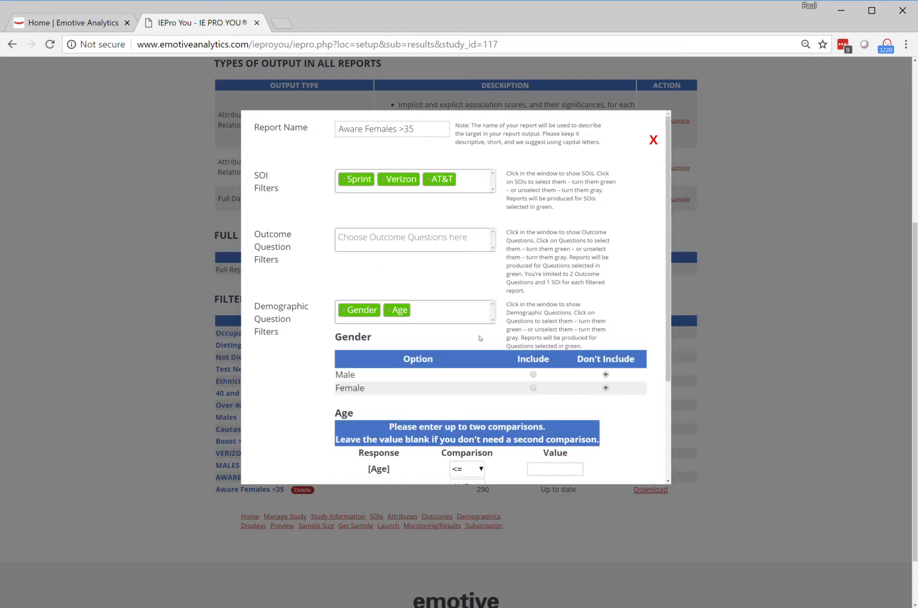
scroll(494, 326, "down", 1)
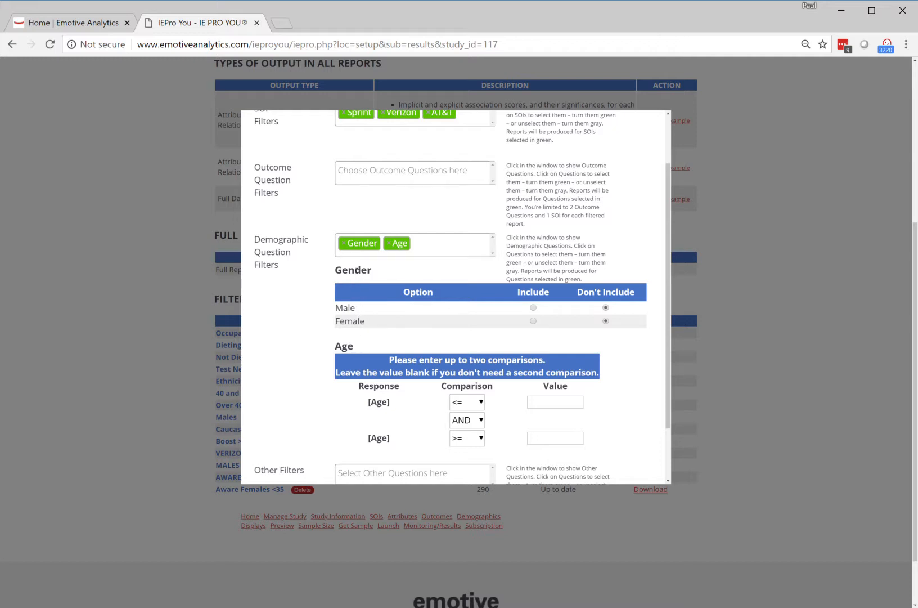
left_click(533, 321)
- Set the first Age comparison to greater than 35, leaving the second comparison blank
scroll(531, 330, "down", 1)
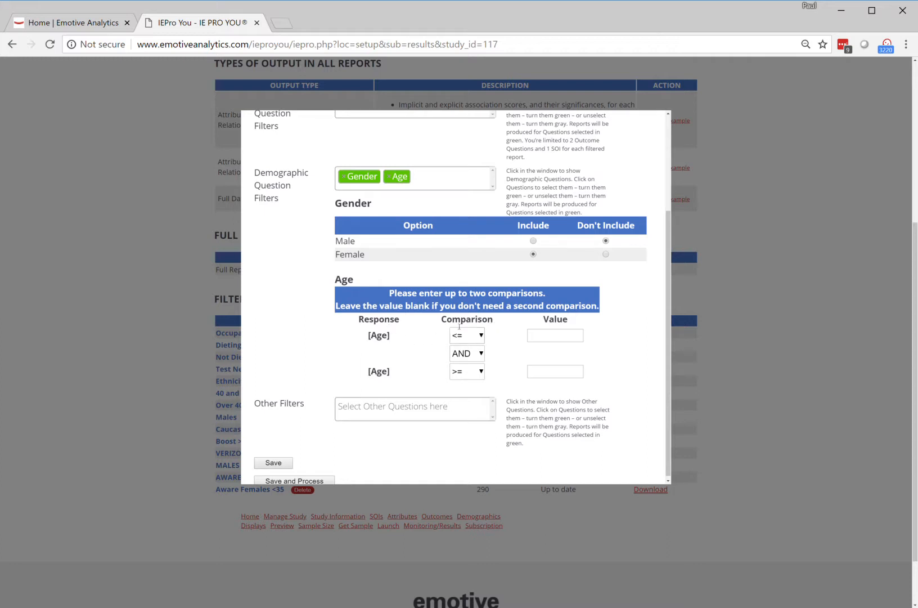
scroll(432, 193, "up", 5)
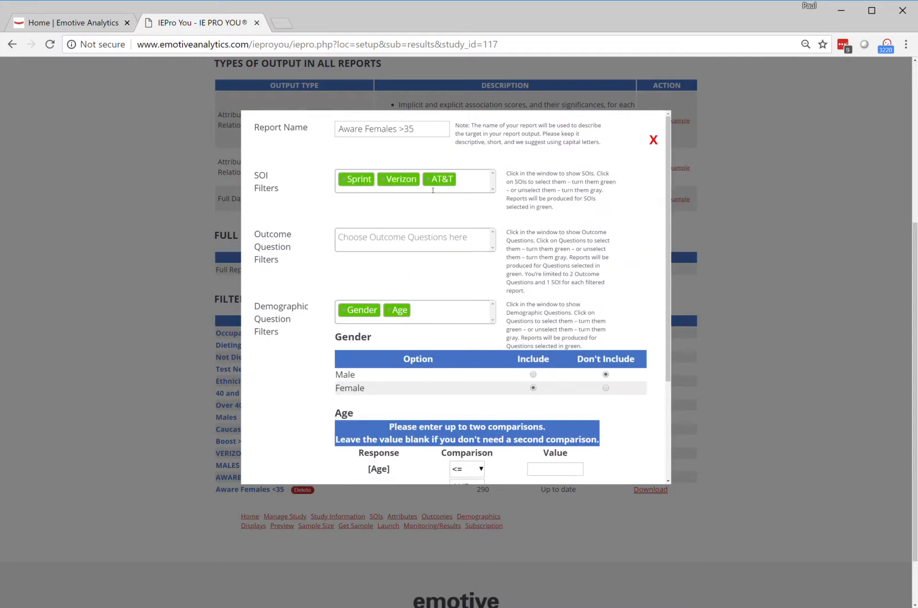
scroll(425, 146, "down", 5)
scroll(516, 308, "down", 1)
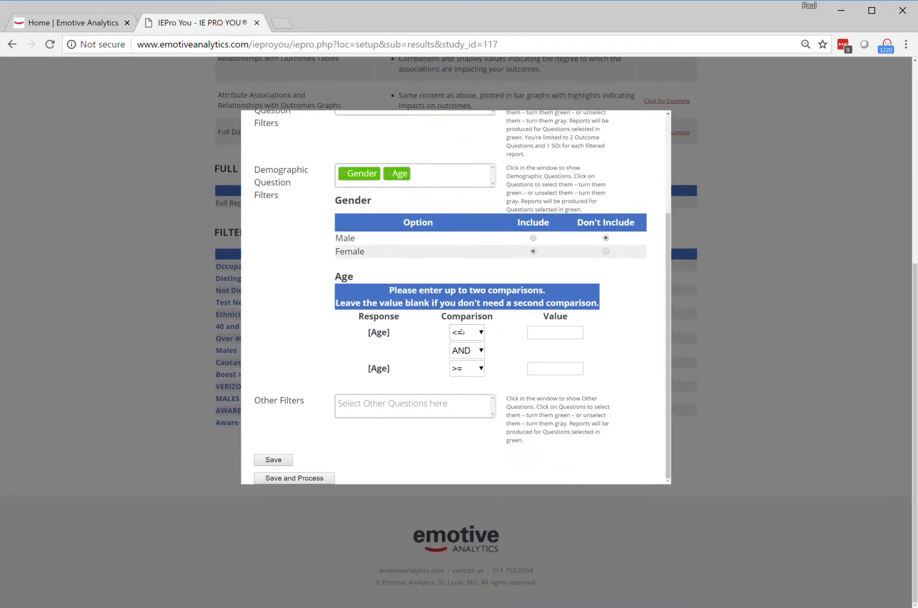
left_click(481, 333)
left_click(460, 417)
left_click(547, 338)
type("35")
left_click(265, 288)
- Add the Awareness question under the other filters, restricted to respondents aware of all SOIs
left_click(421, 408)
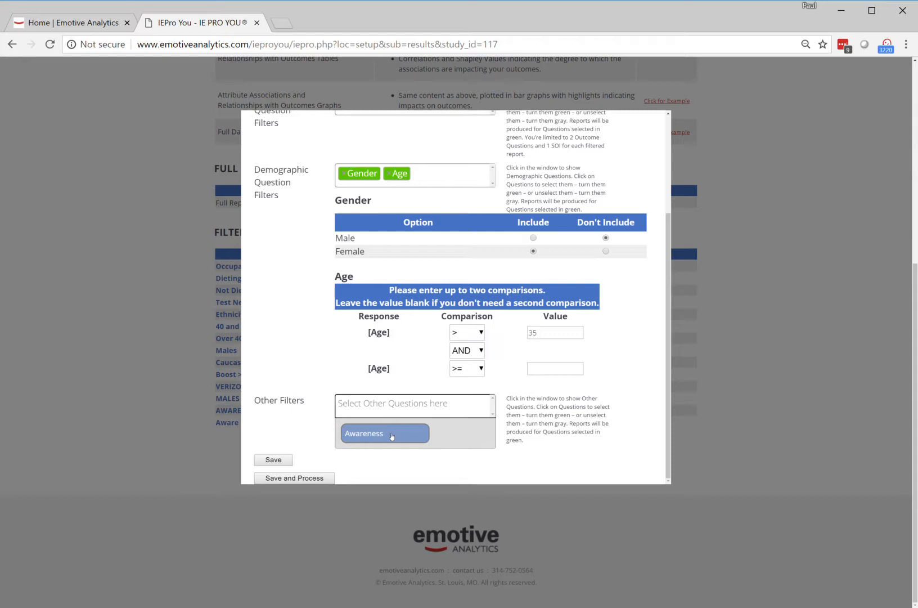
left_click(390, 434)
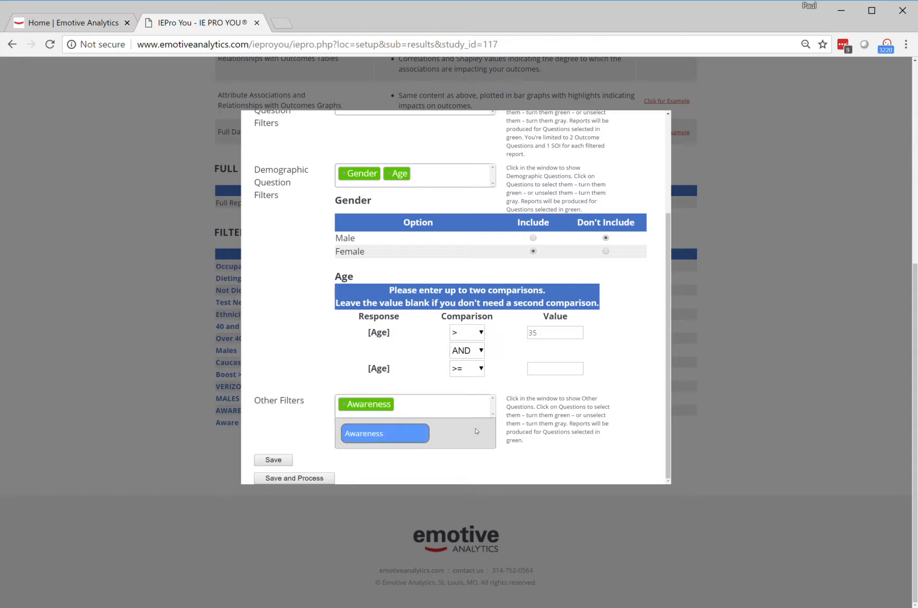
left_click(371, 437)
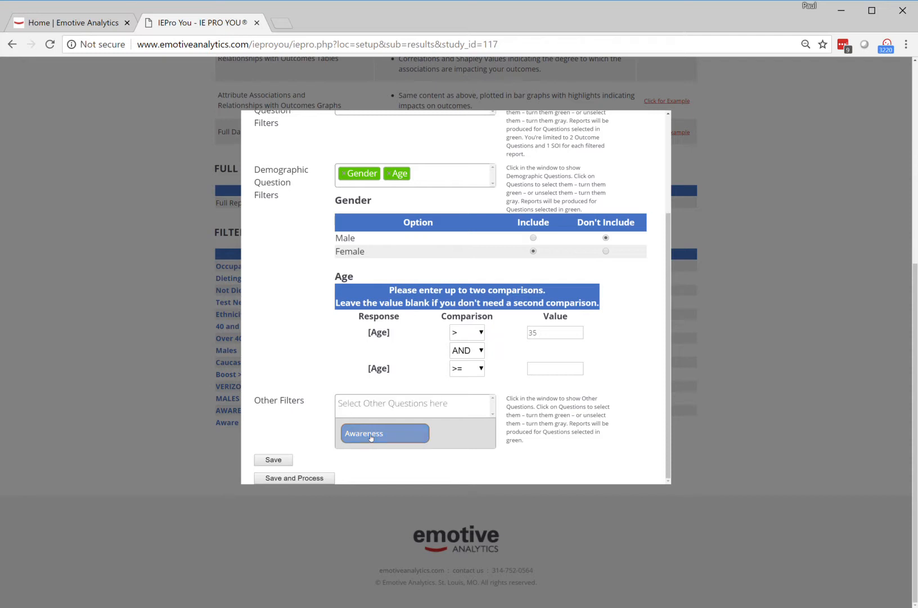
left_click(372, 435)
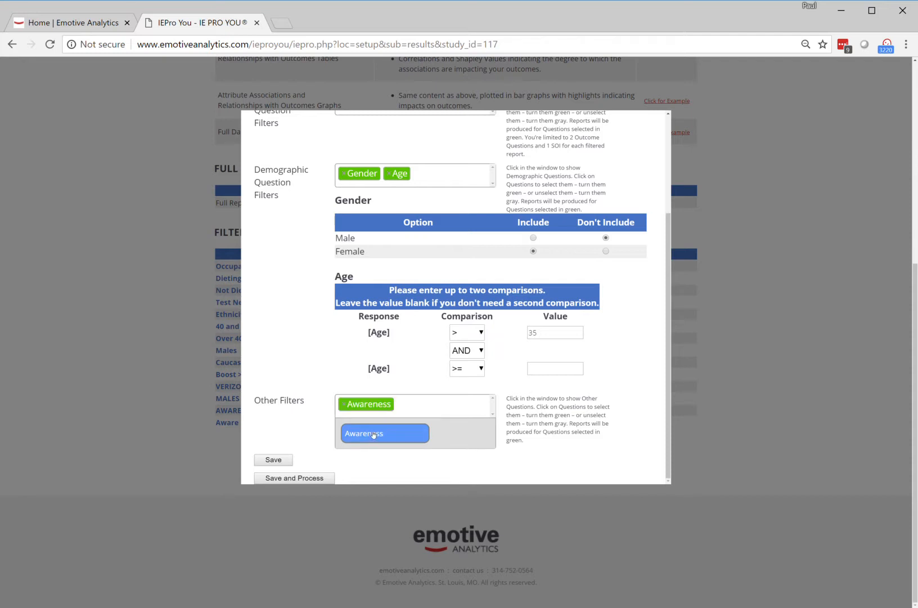
left_click(313, 425)
scroll(497, 410, "down", 1)
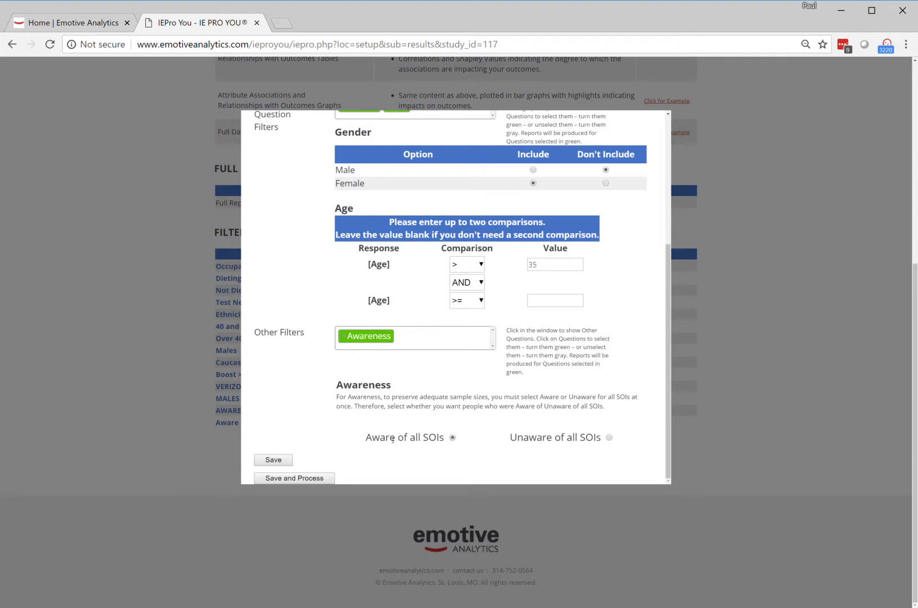
left_click(609, 438)
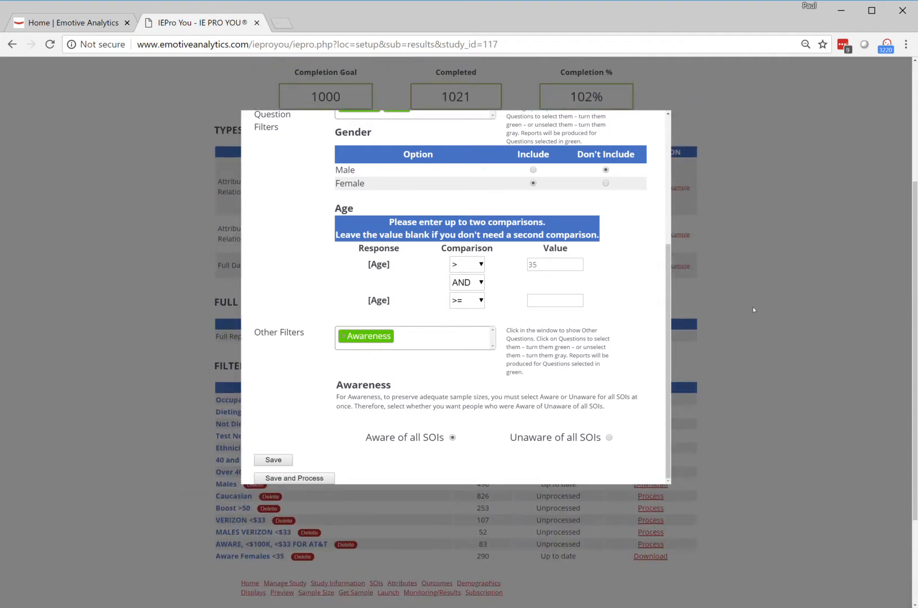
- Review the chosen filters, then save the filtered report without processing it and confirm the save
left_click_drag(669, 296, 670, 157)
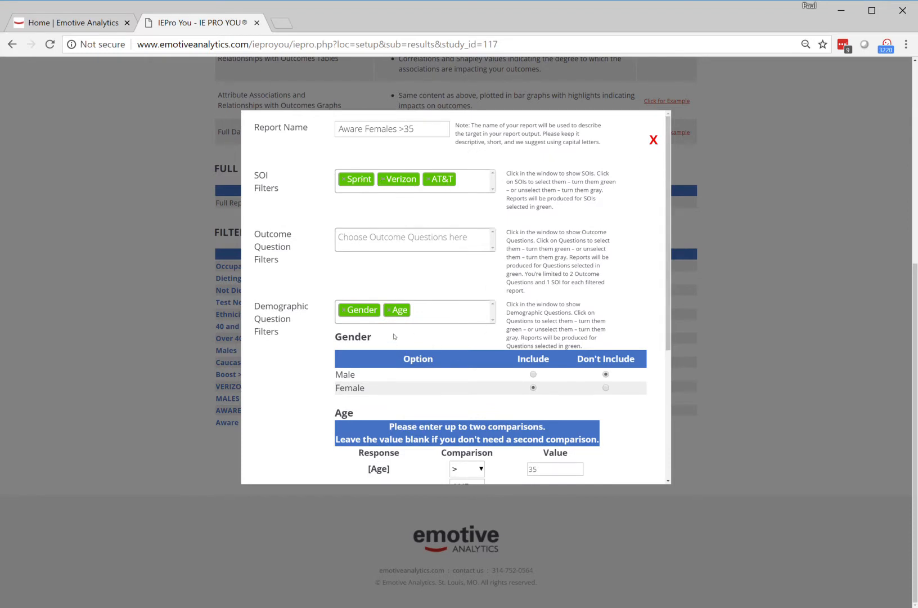
left_click_drag(670, 200, 663, 356)
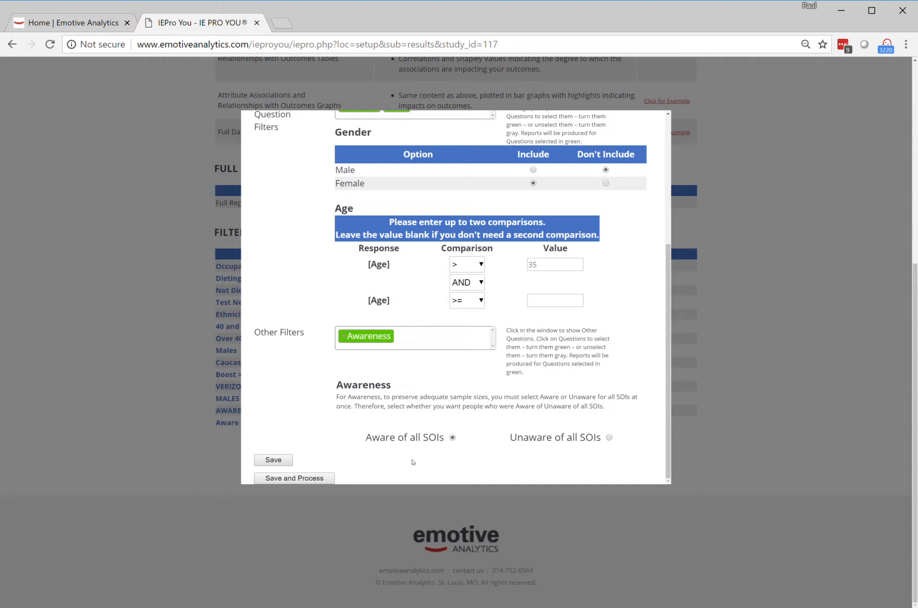
left_click(273, 459)
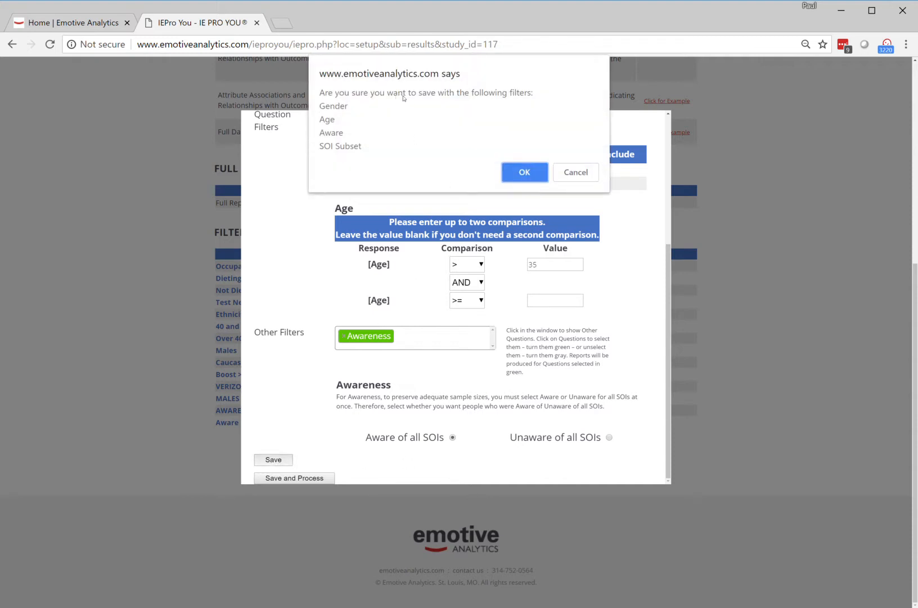
left_click(518, 170)
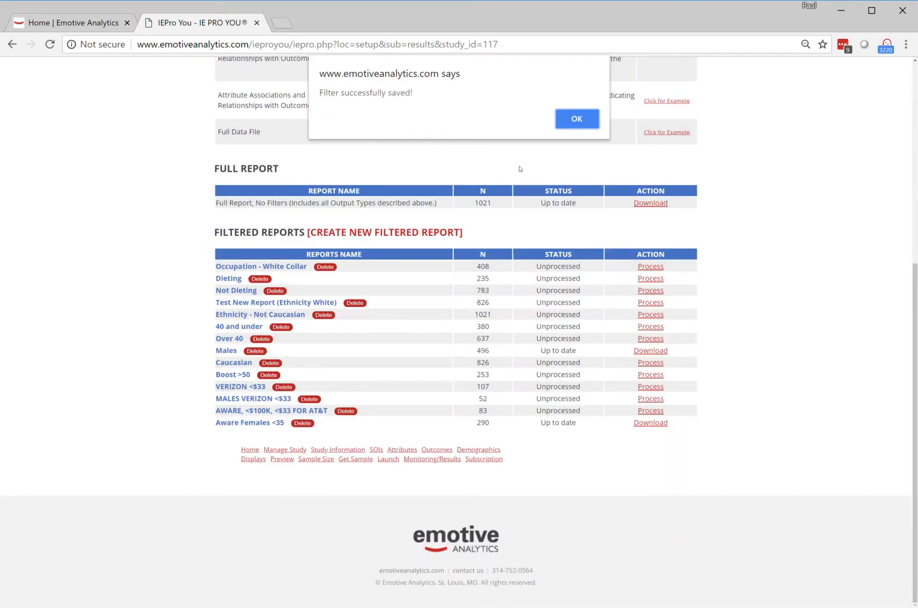
left_click(577, 119)
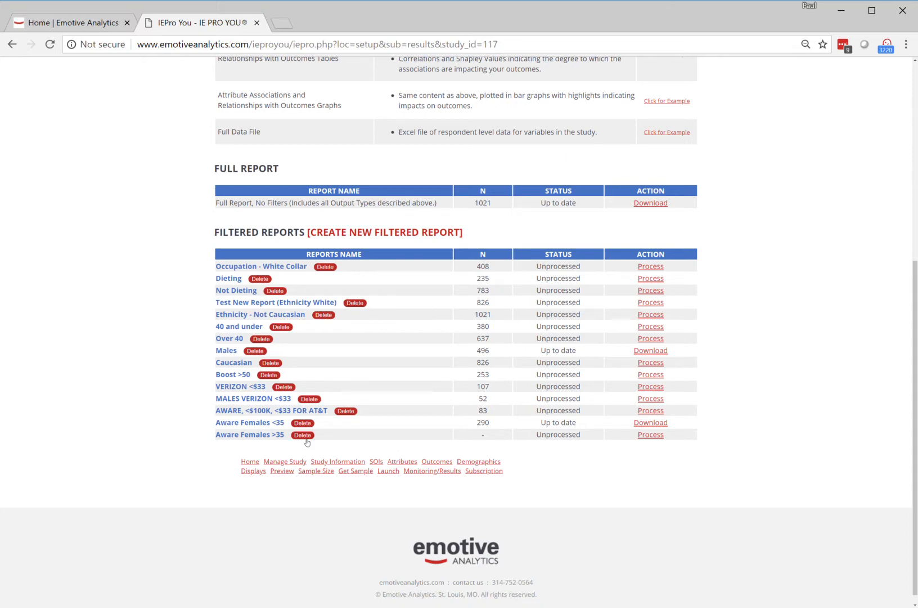
- Process the Aware Females >35 report and open its downloaded zip file
left_click(650, 435)
left_click(651, 434)
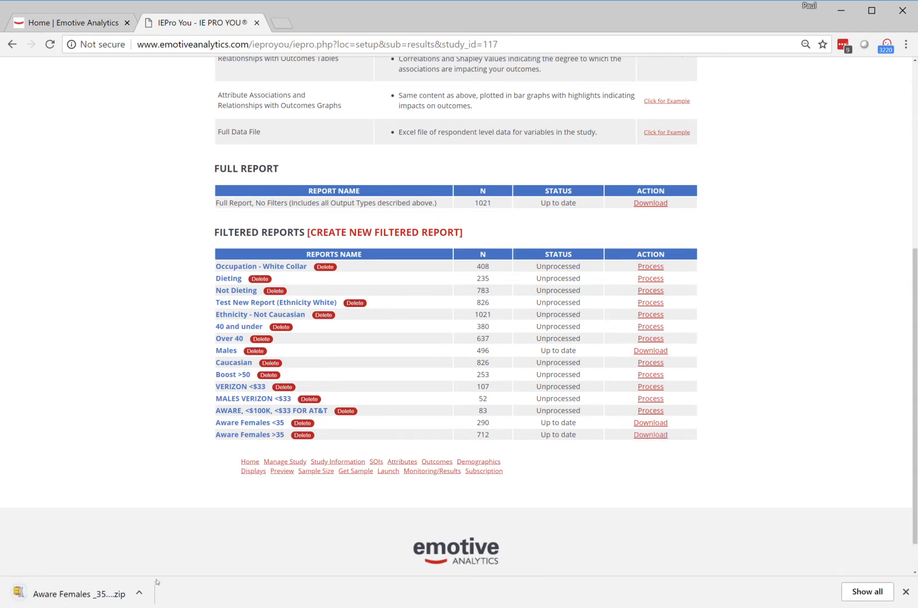
left_click(82, 599)
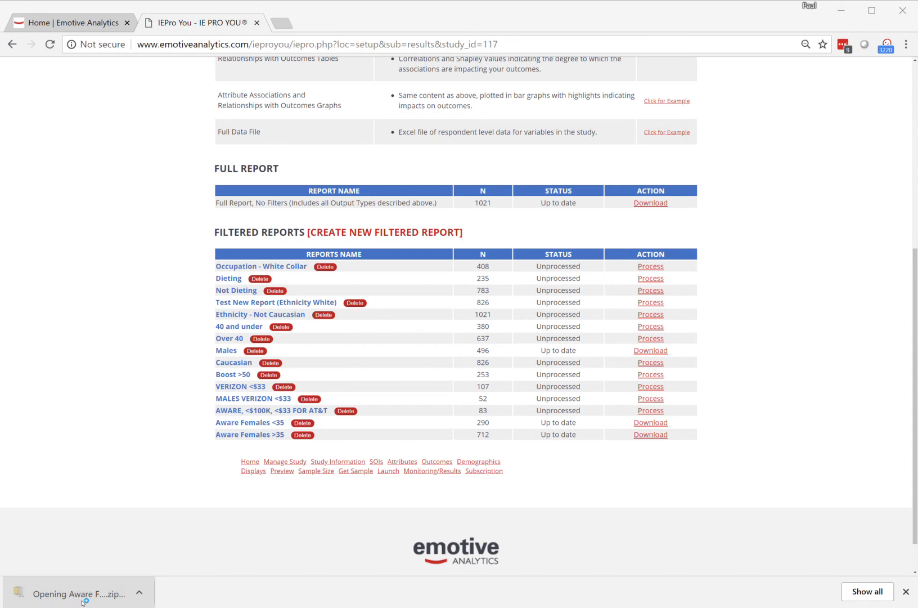